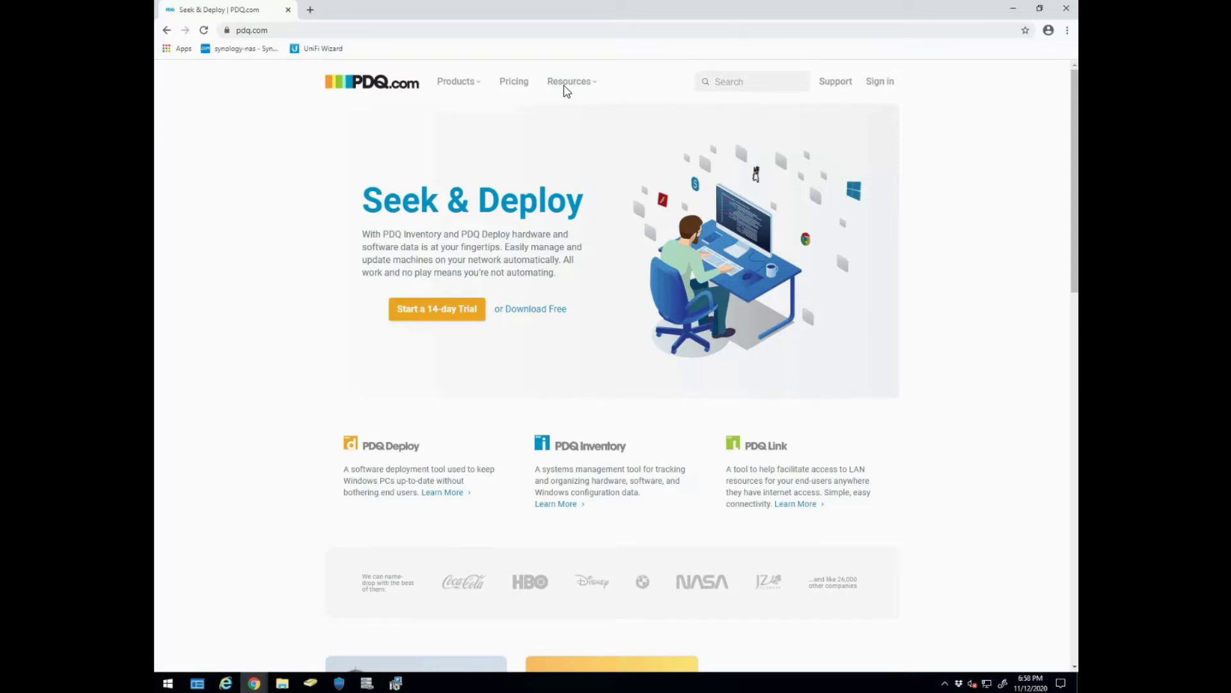
Review PDQ's $500 and $1000 pricing plans, then return to the pdq.com home page.
left_click(513, 85)
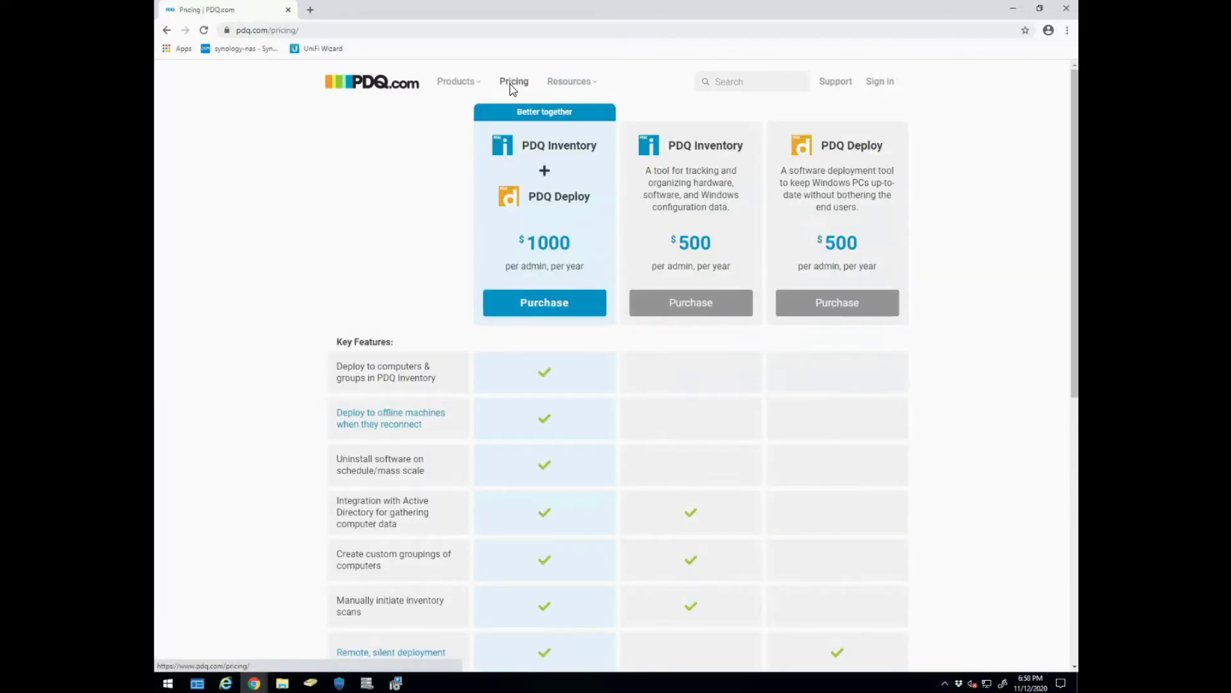
left_click(387, 93)
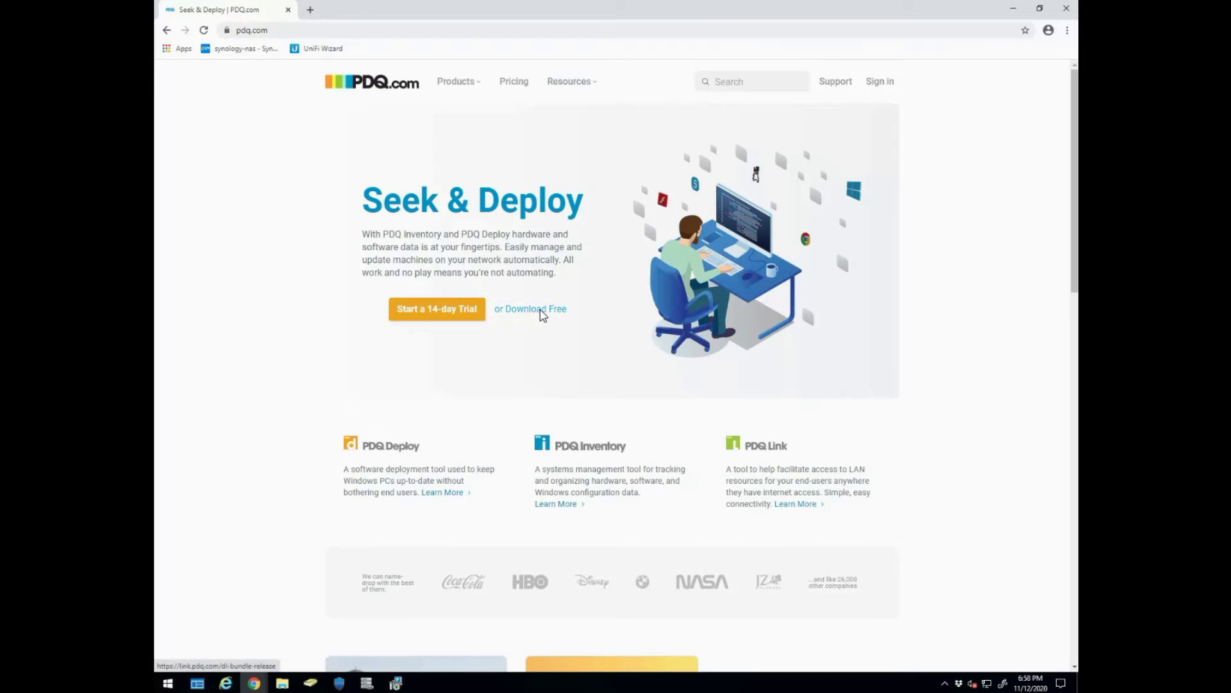
Clear the browser windows away and accept the PDQ Deploy licence agreement terms.
left_click(1014, 9)
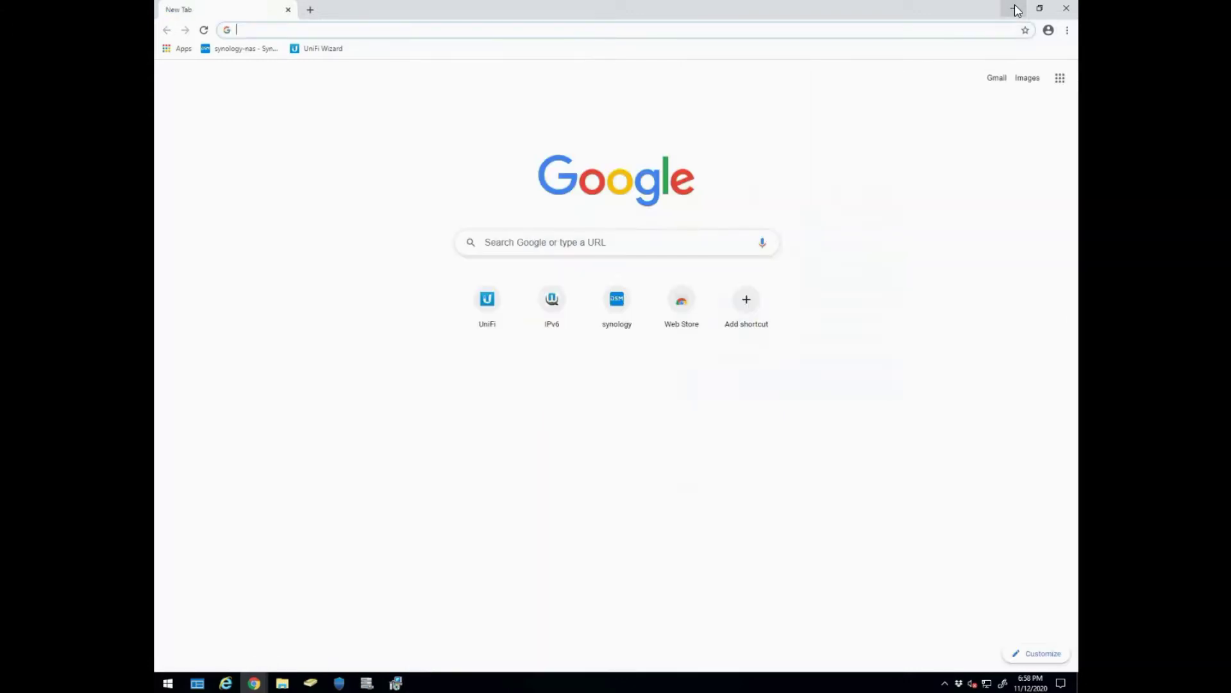
left_click(1070, 9)
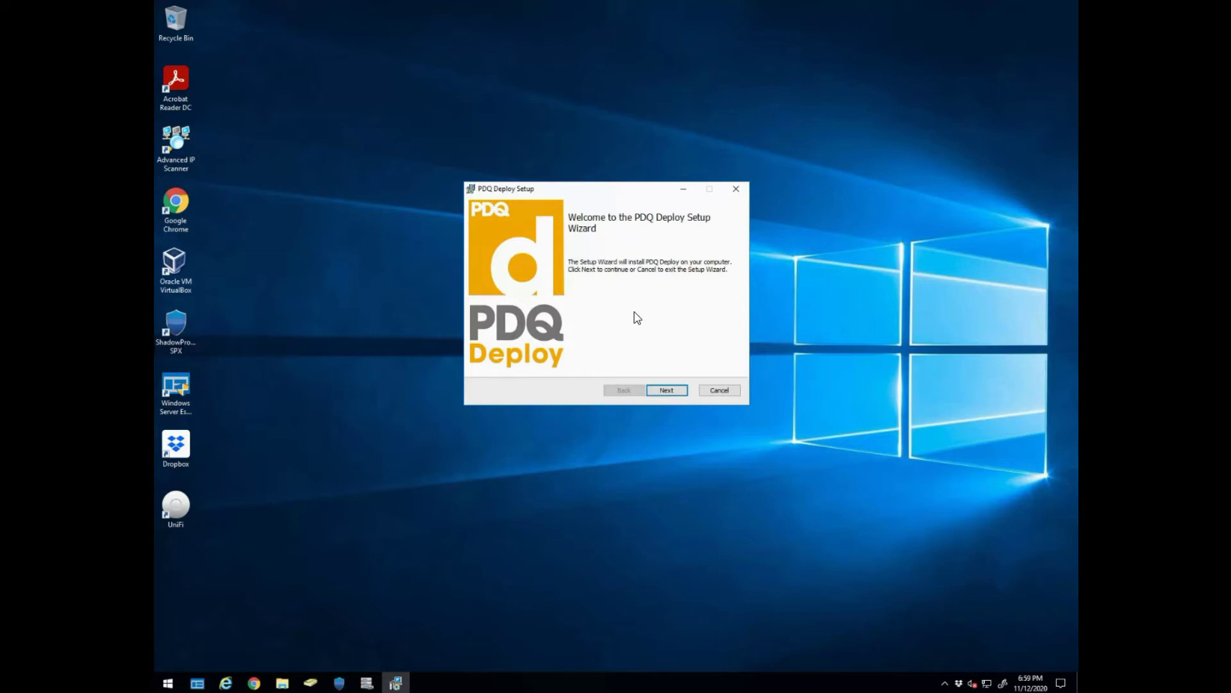
left_click(670, 390)
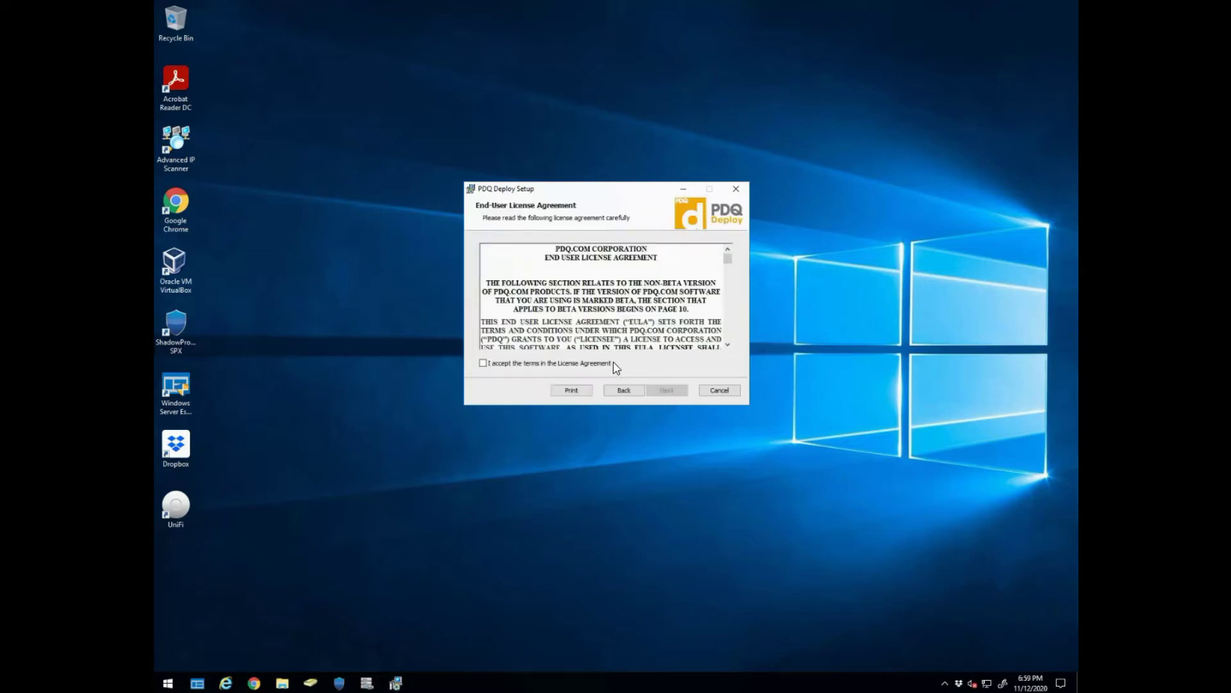
left_click(609, 363)
Install PDQ Deploy into the default Admin Arsenal folder and finish with it launching.
left_click(676, 392)
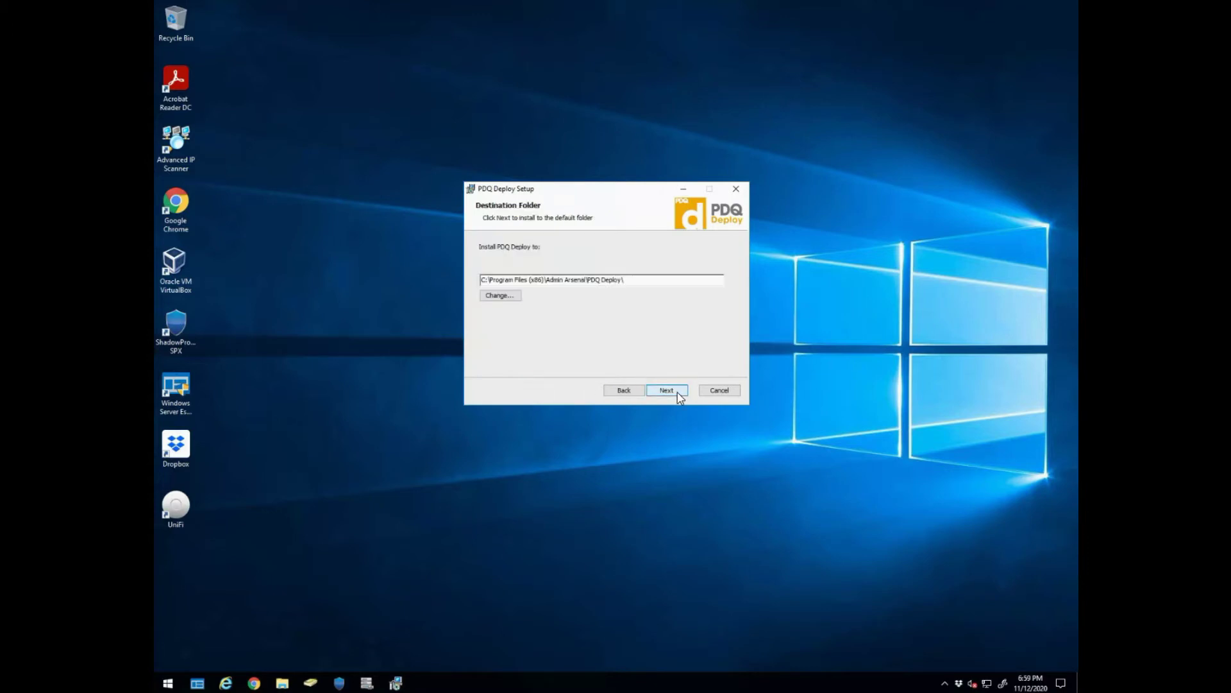
left_click(676, 392)
left_click(674, 392)
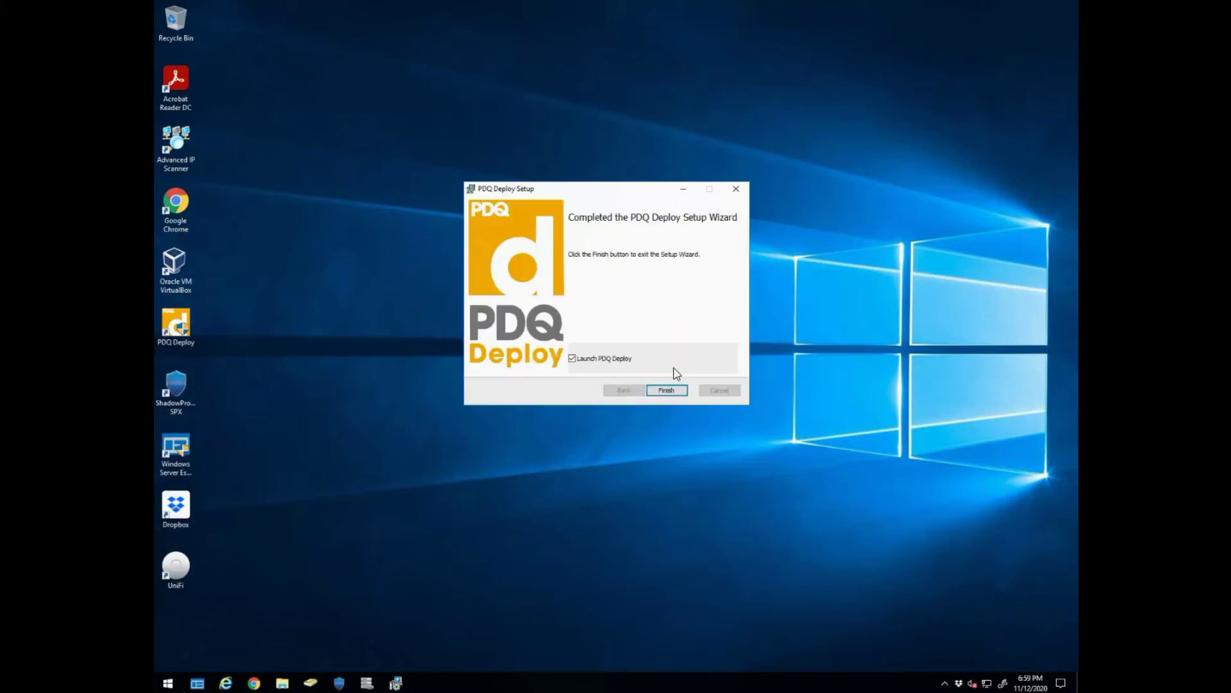
left_click(661, 390)
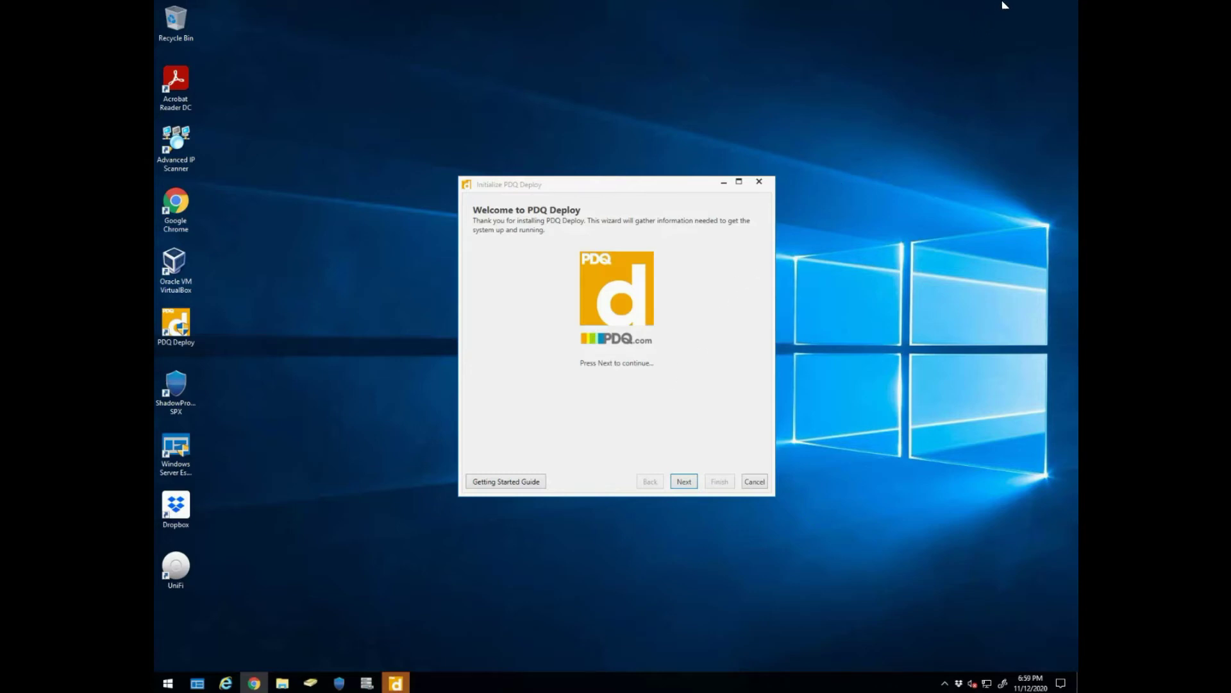
Complete the initialization wizard in Free Mode, keeping the administrator credentials, and finish setup.
left_click(684, 482)
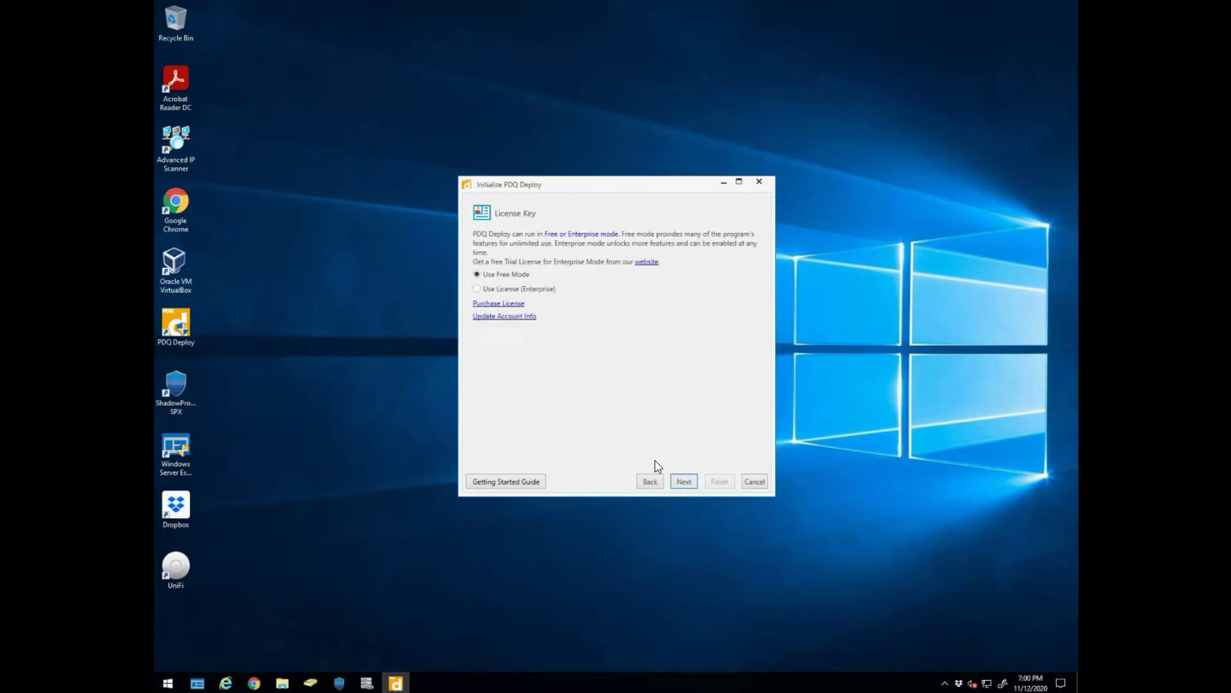
left_click(683, 482)
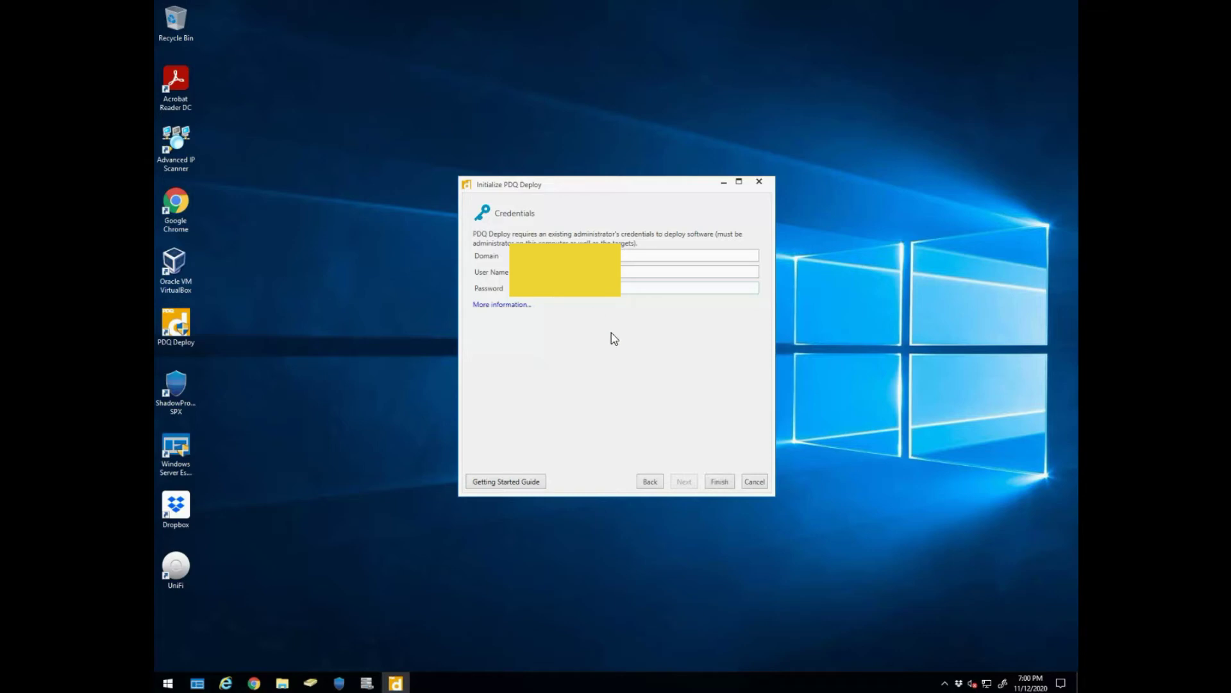
left_click(720, 481)
left_click(720, 483)
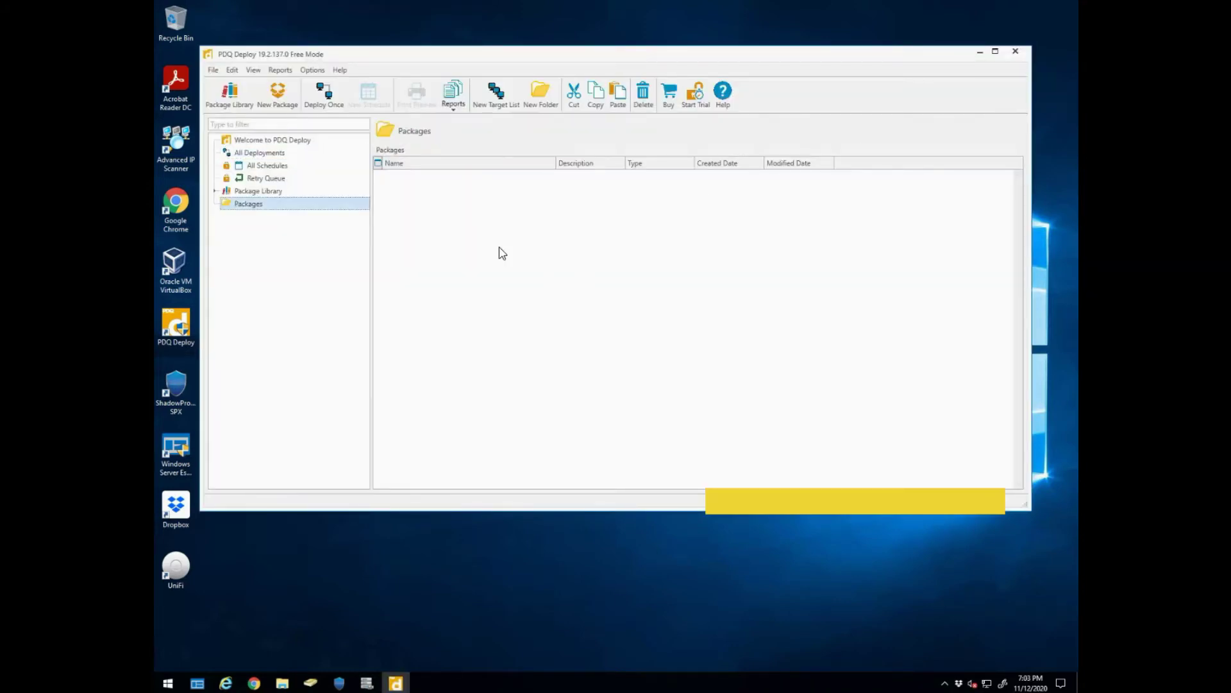
Create a new package and name it 'Kaseya Install'.
left_click(284, 100)
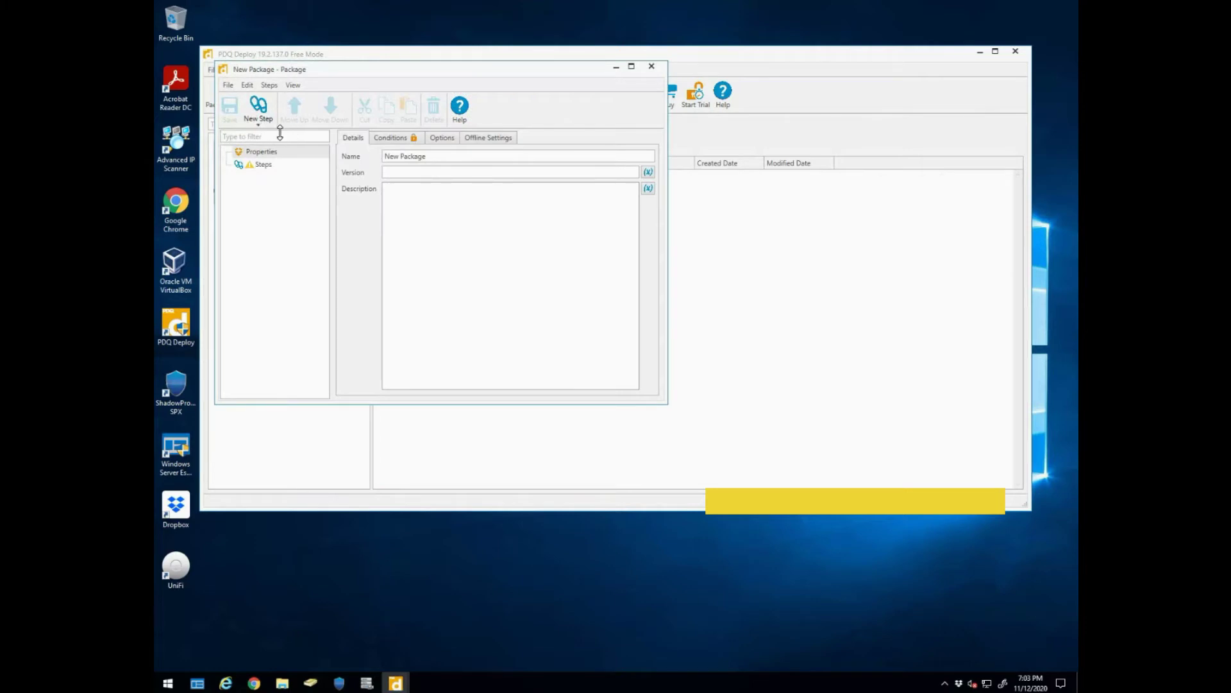
left_click(396, 137)
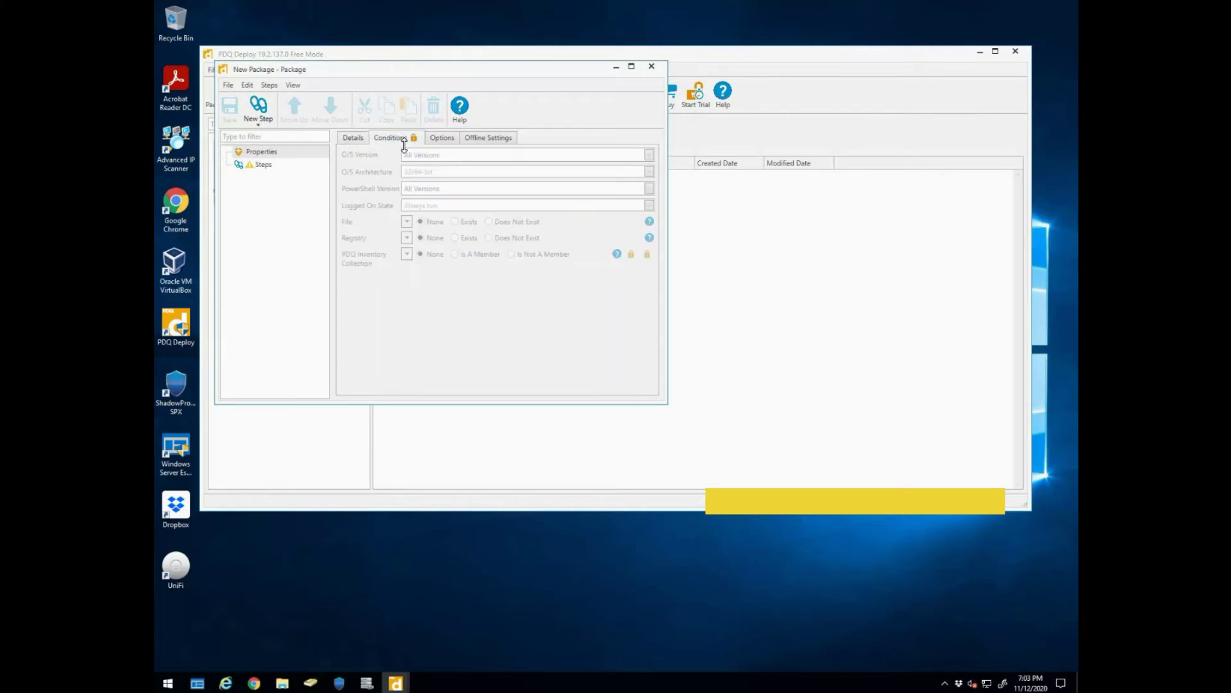
left_click(351, 137)
key("Tab")
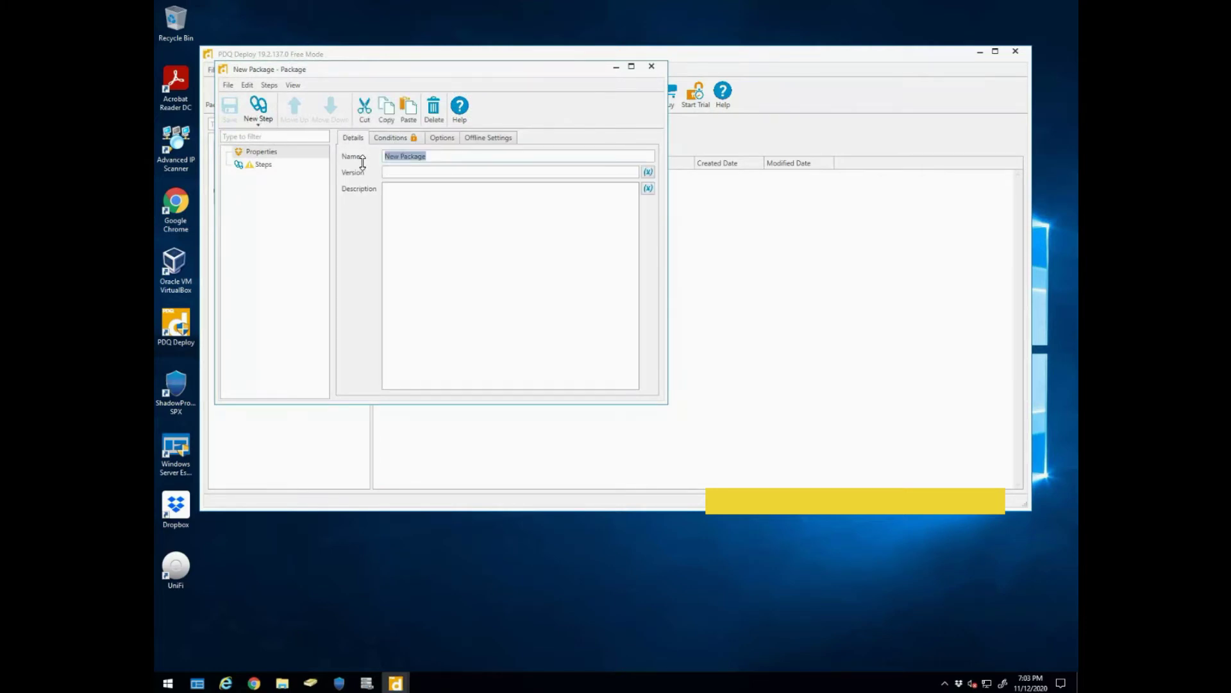
type("Kas")
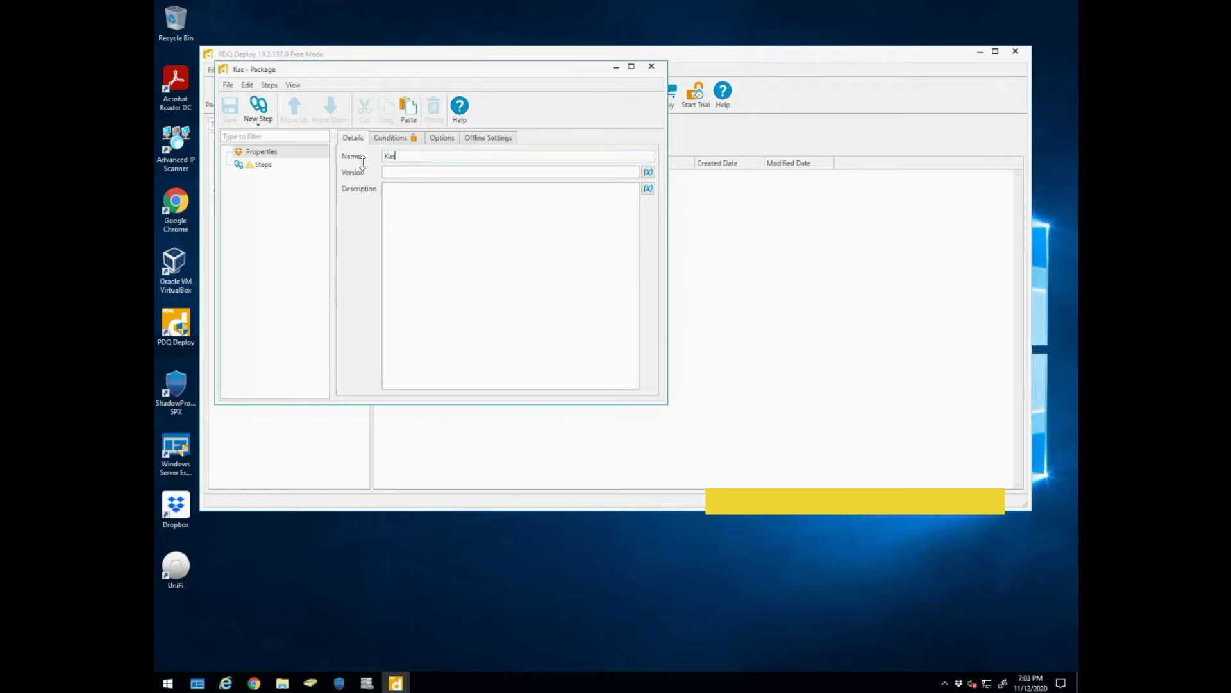
type("eya Install")
Review the package's Conditions, Options and Offline Settings pages, then show the New Step types.
left_click(404, 138)
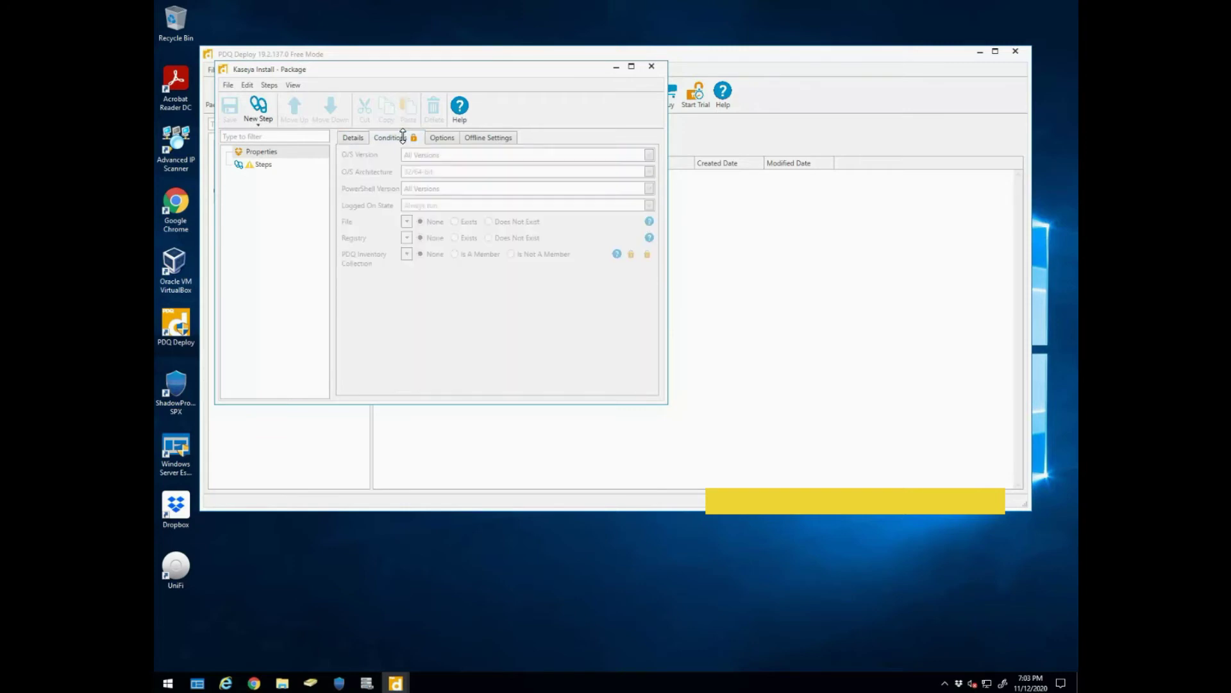
left_click(446, 138)
left_click(475, 137)
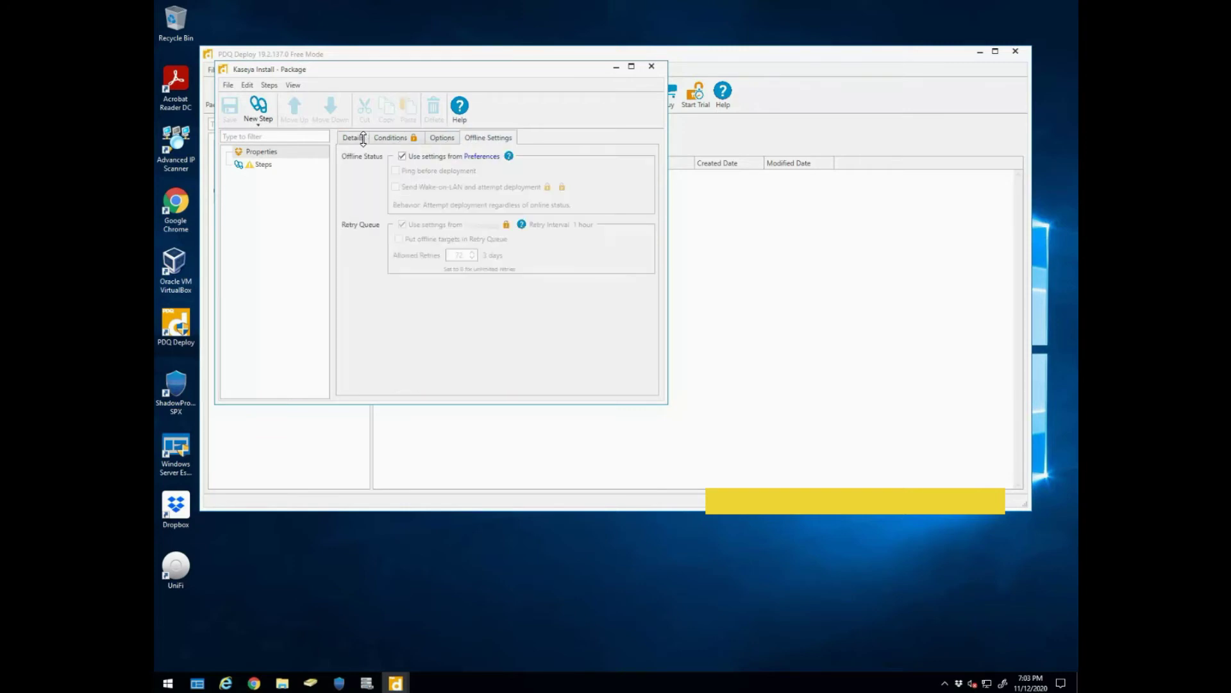
left_click(353, 138)
left_click(264, 164)
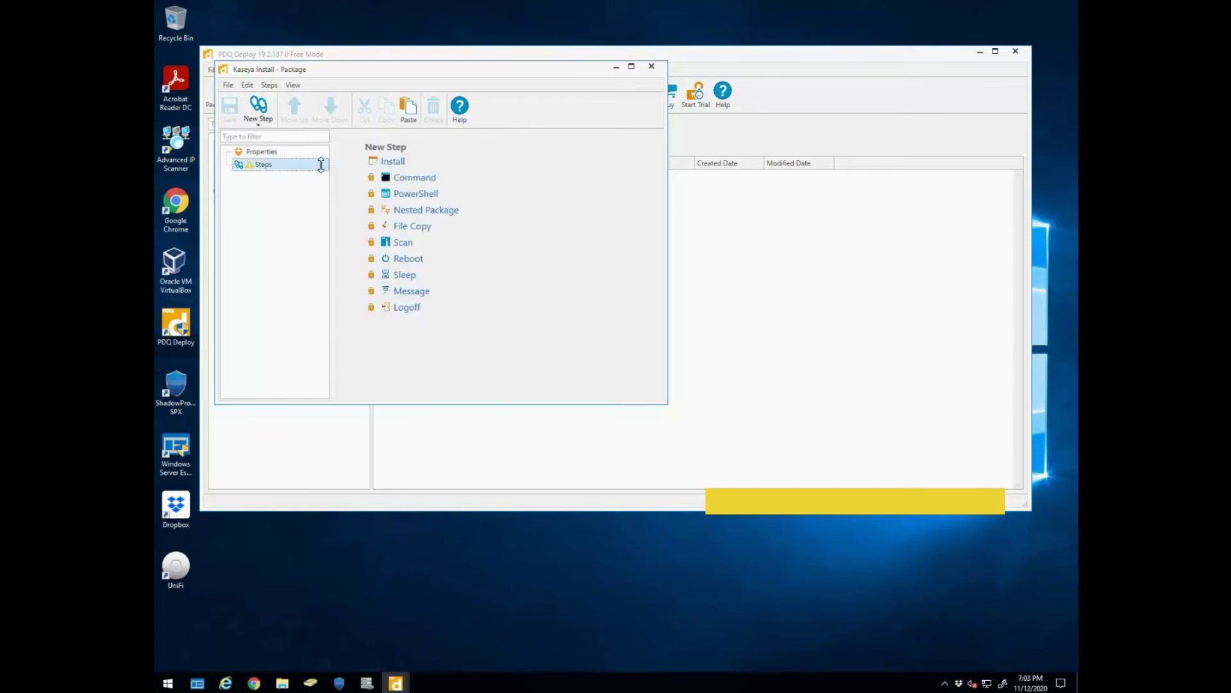
Add an Install step running the KcsSetup (1) installer, then save and close the package.
left_click(395, 161)
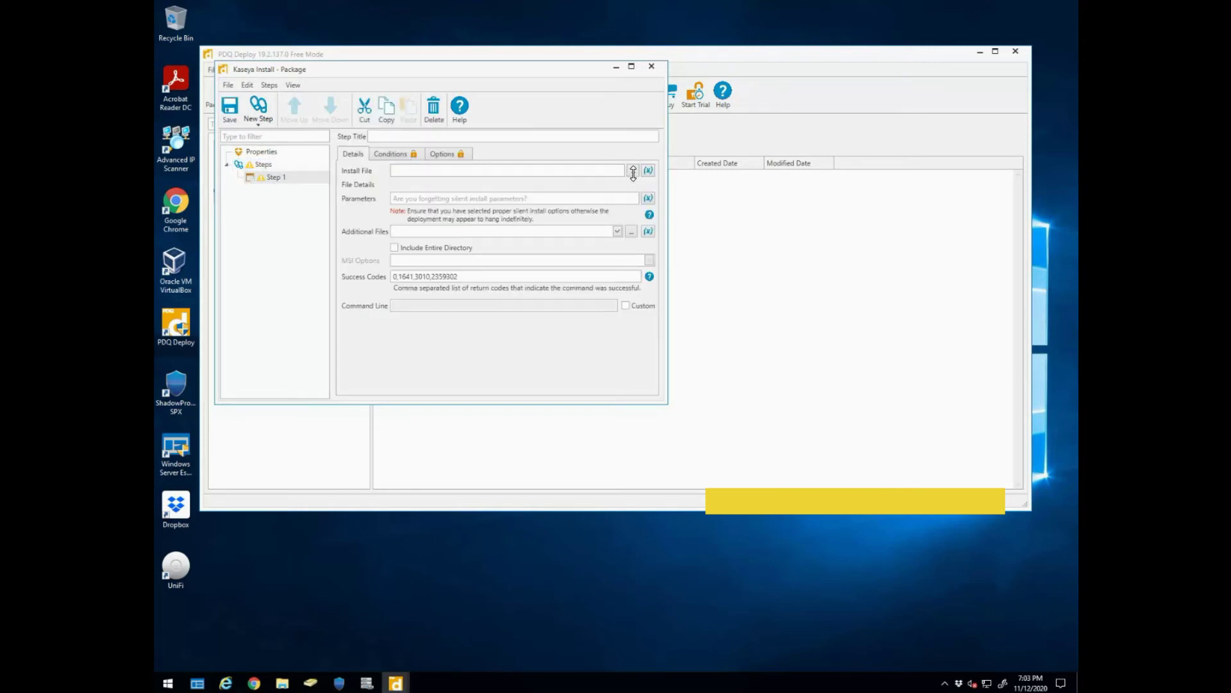
left_click(633, 172)
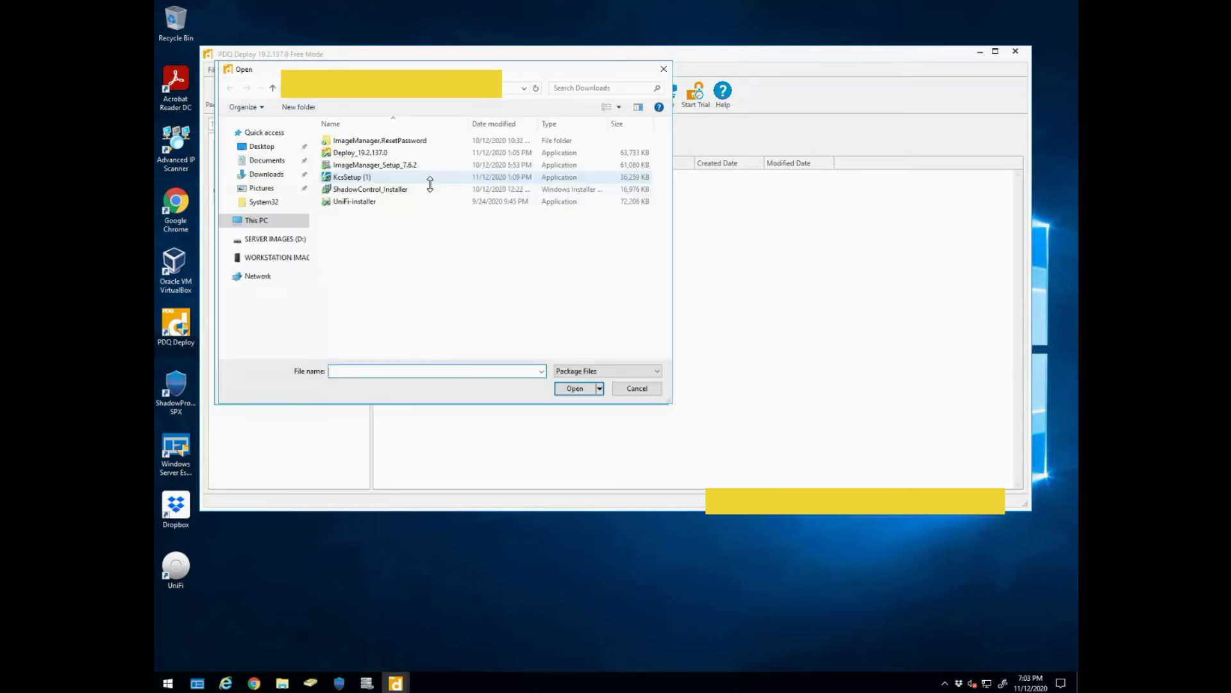
double_click(354, 177)
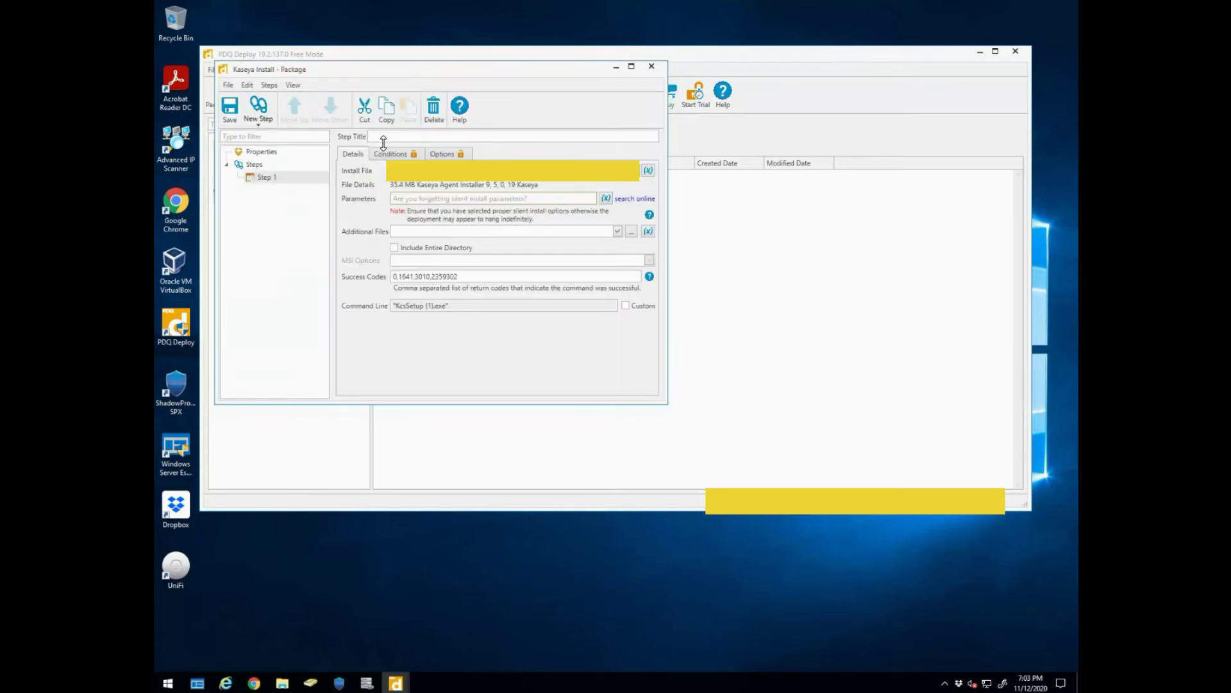
left_click(228, 107)
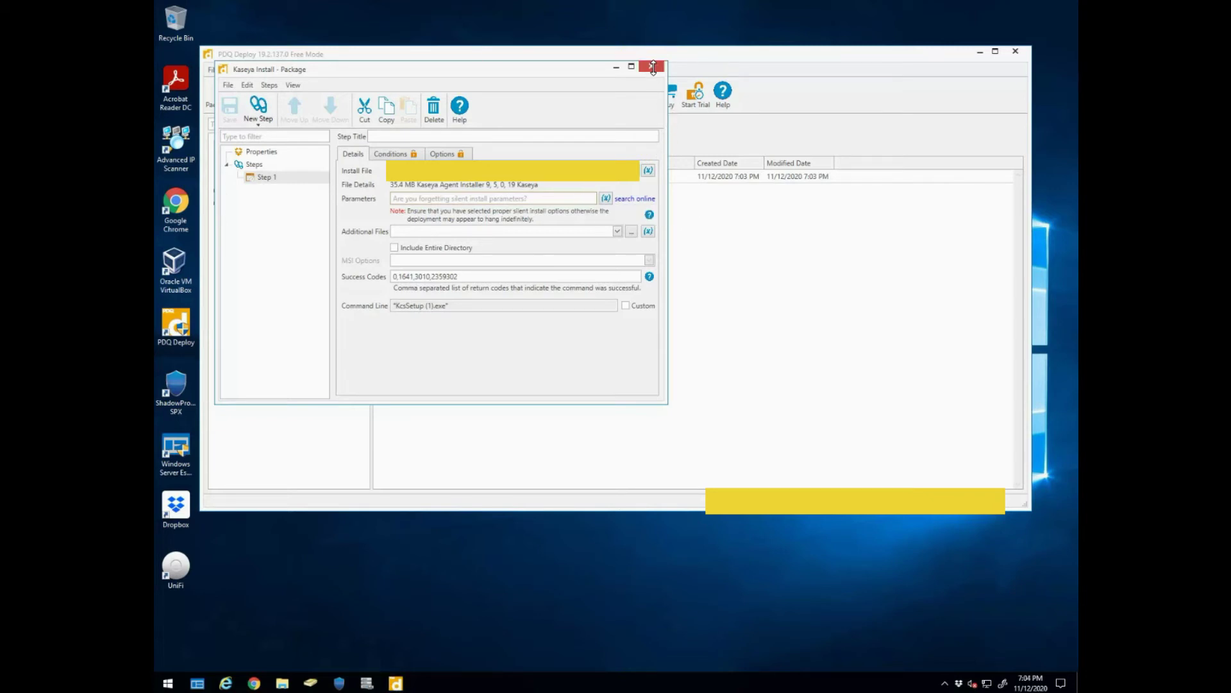
left_click(652, 67)
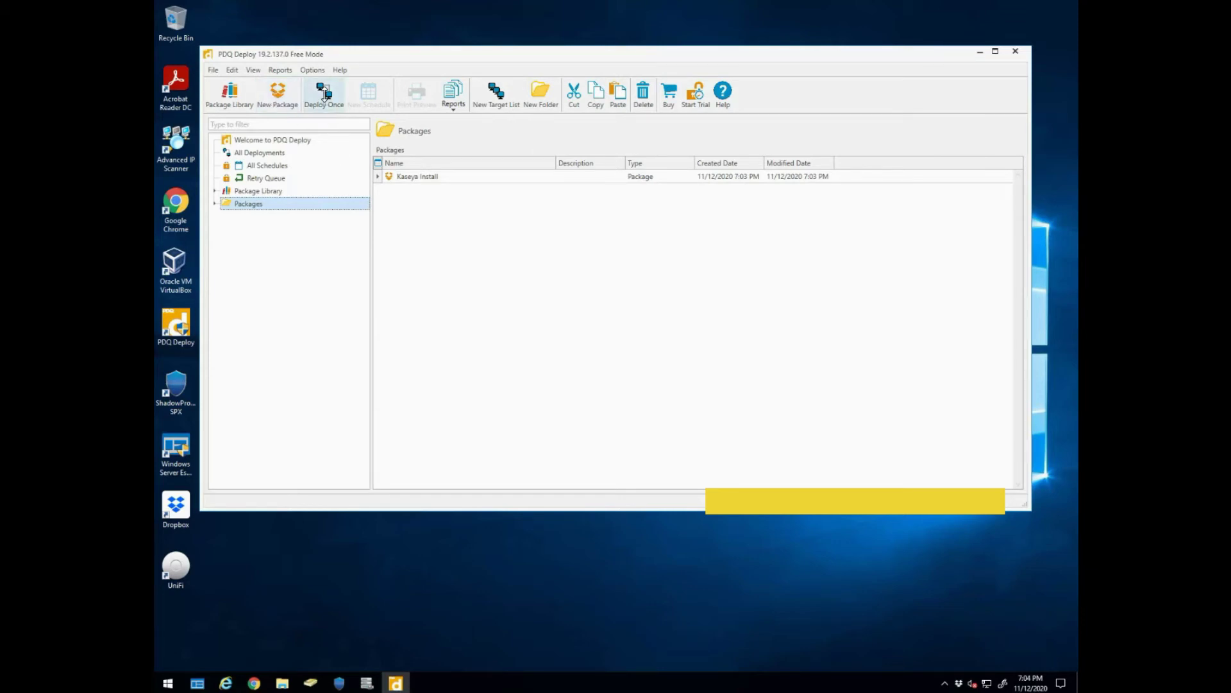
Deploy Kaseya Install once to one computer picked from Active Directory Computers, starting immediately.
left_click(214, 204)
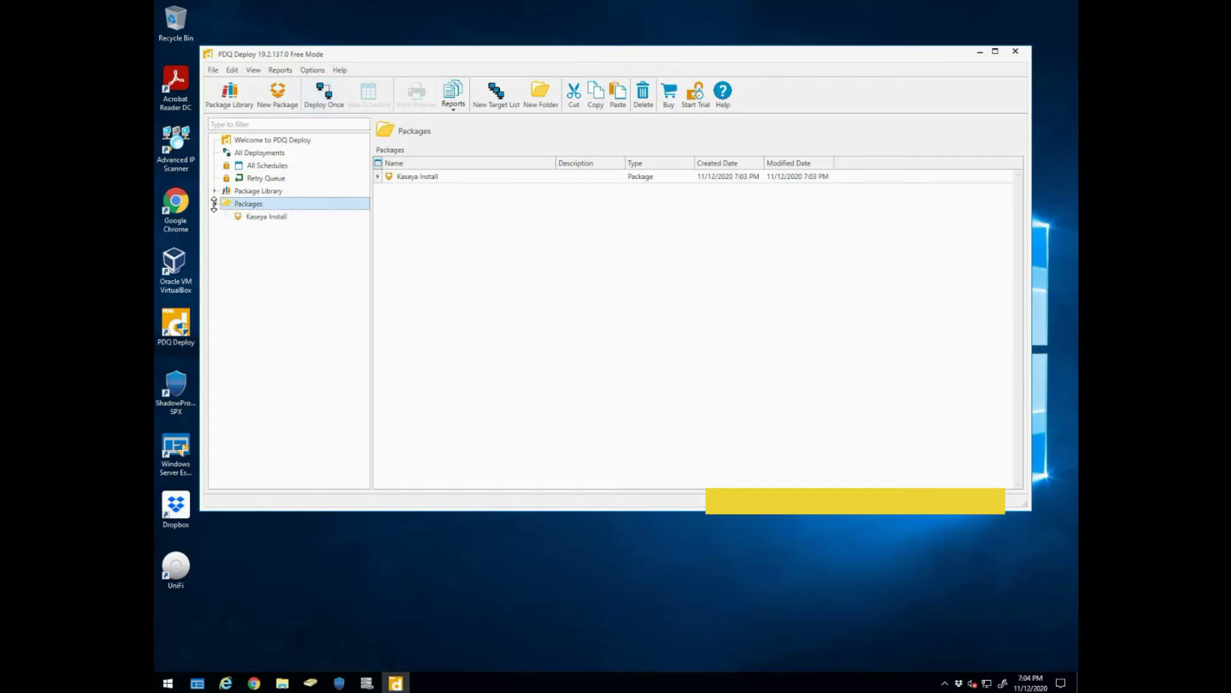
left_click(322, 96)
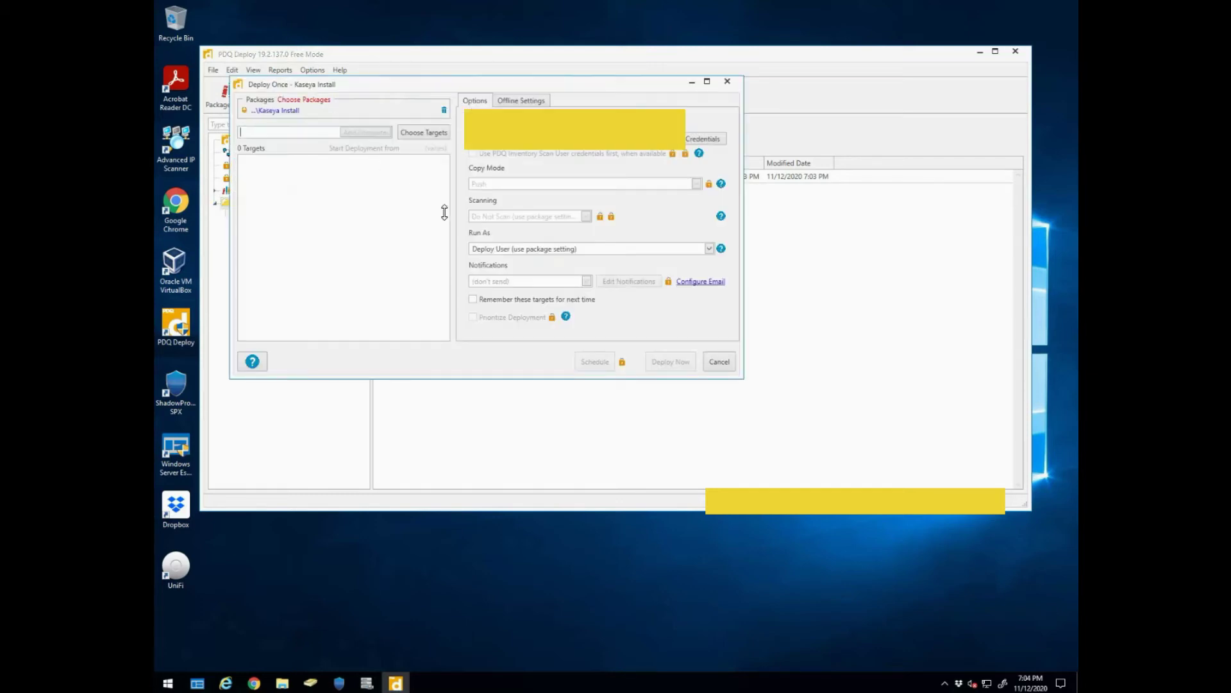
left_click(413, 132)
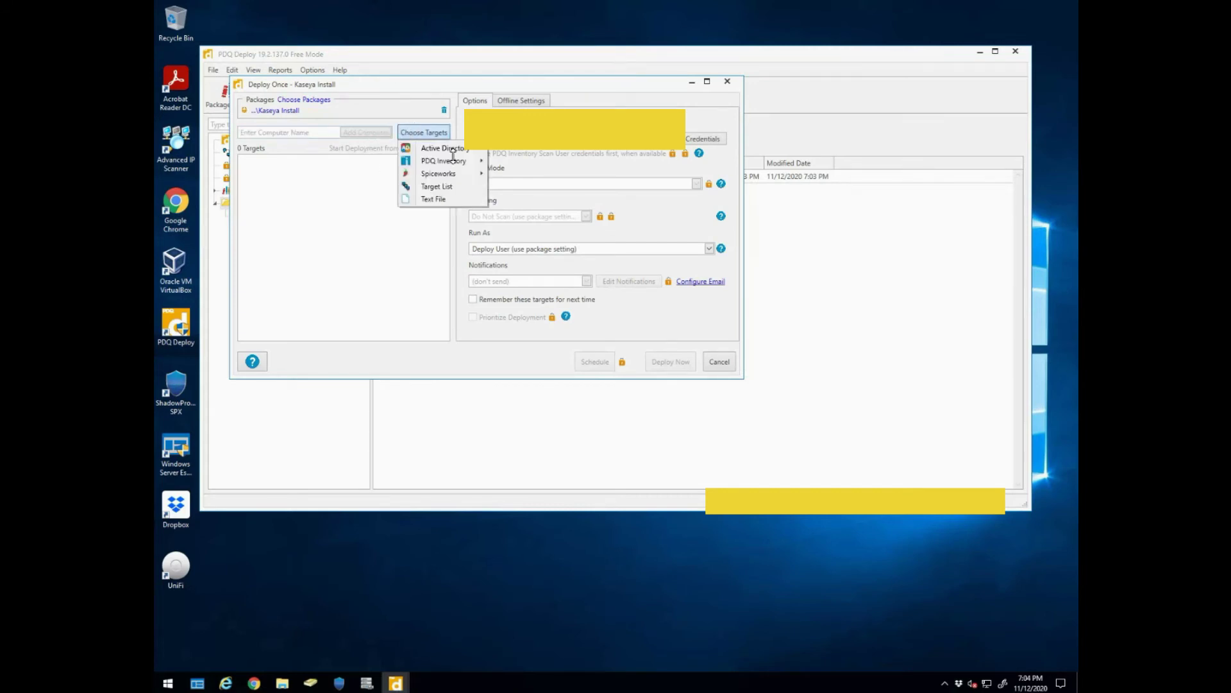
mouse_move(474, 152)
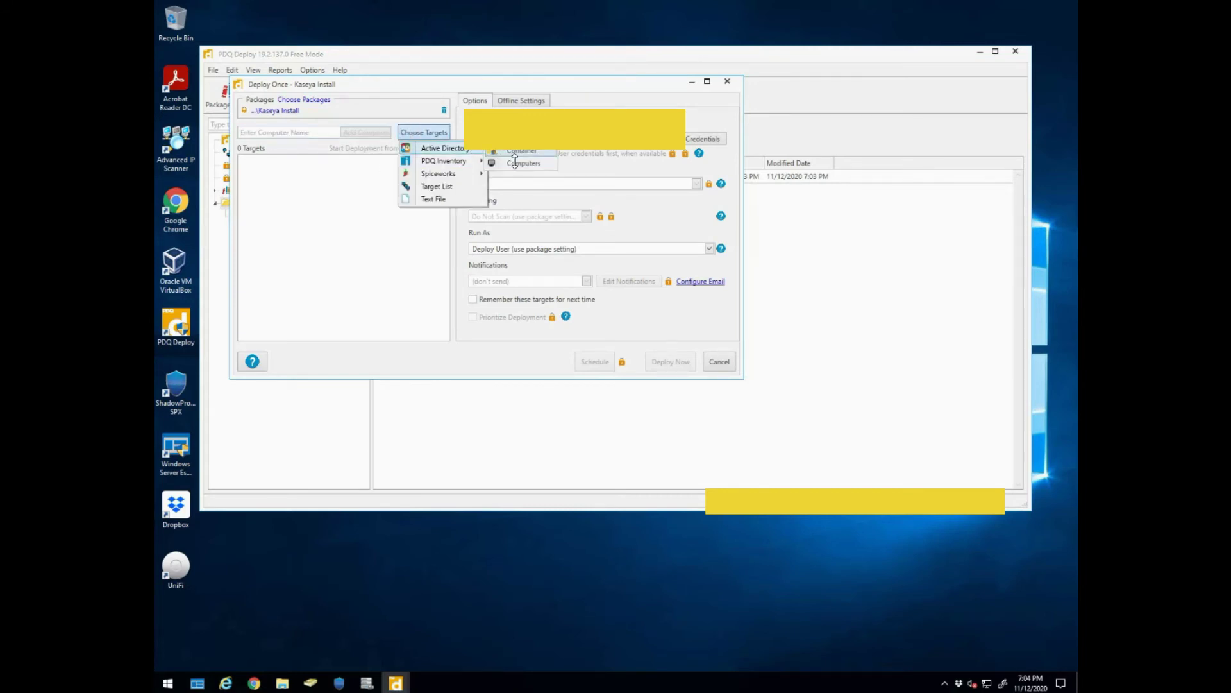
left_click(514, 162)
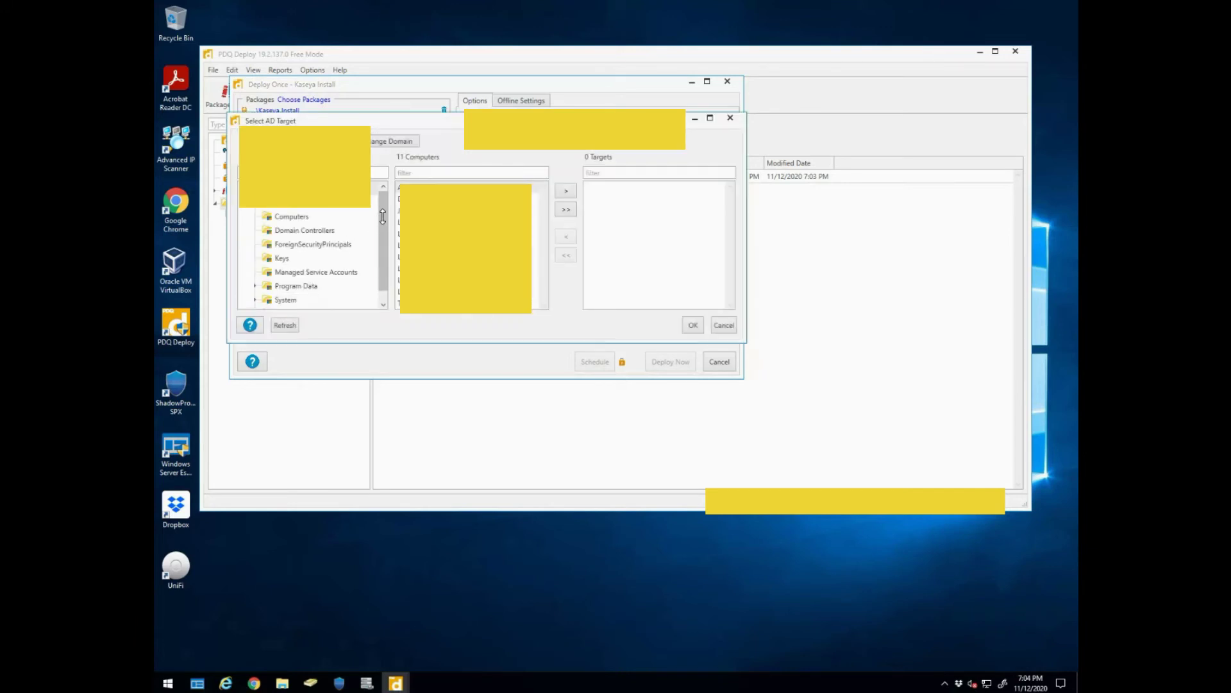
left_click_drag(383, 216, 384, 248)
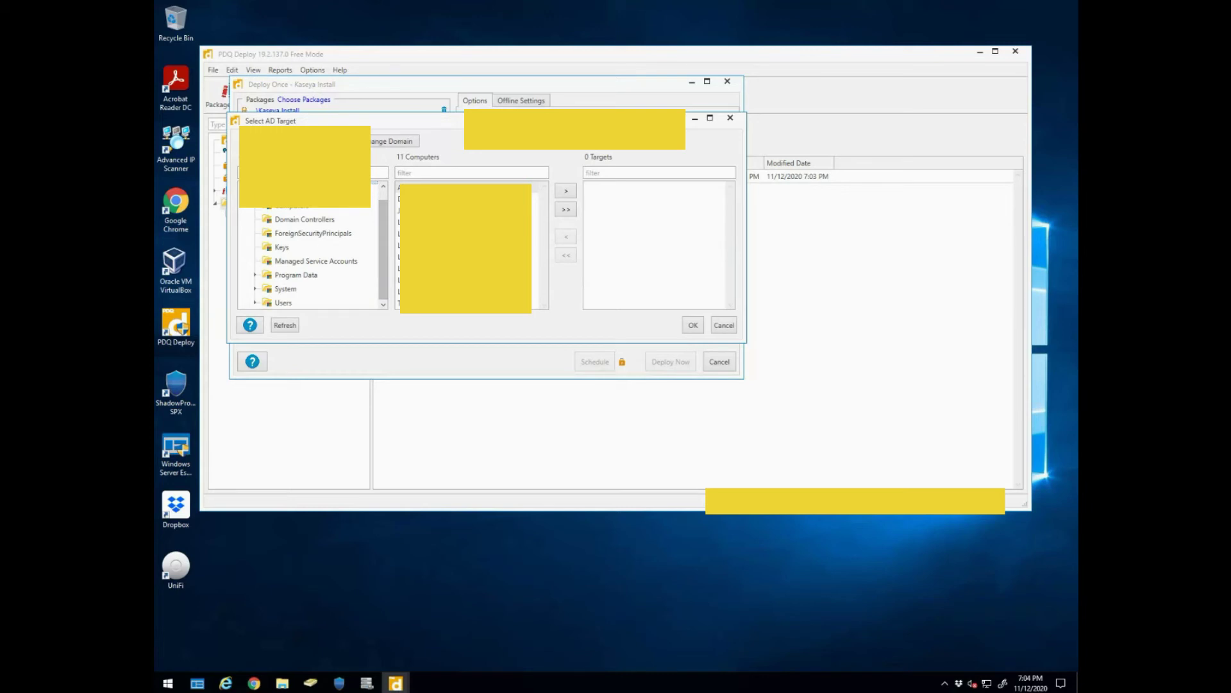
left_click(567, 190)
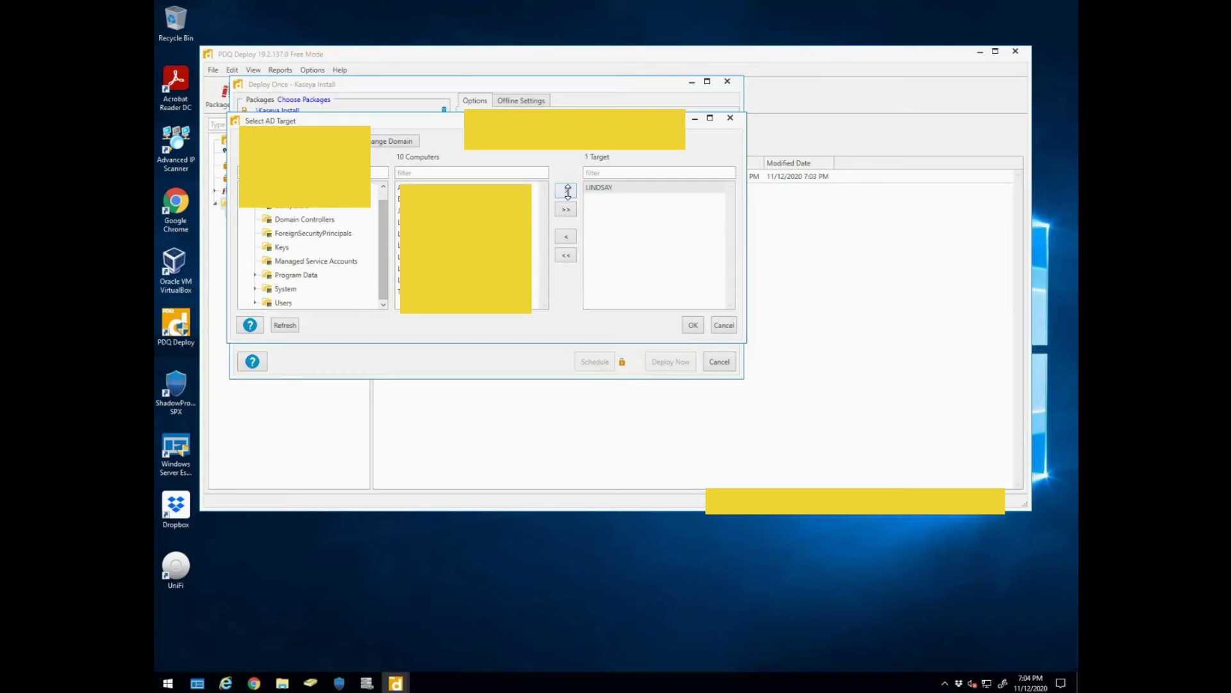
left_click(690, 326)
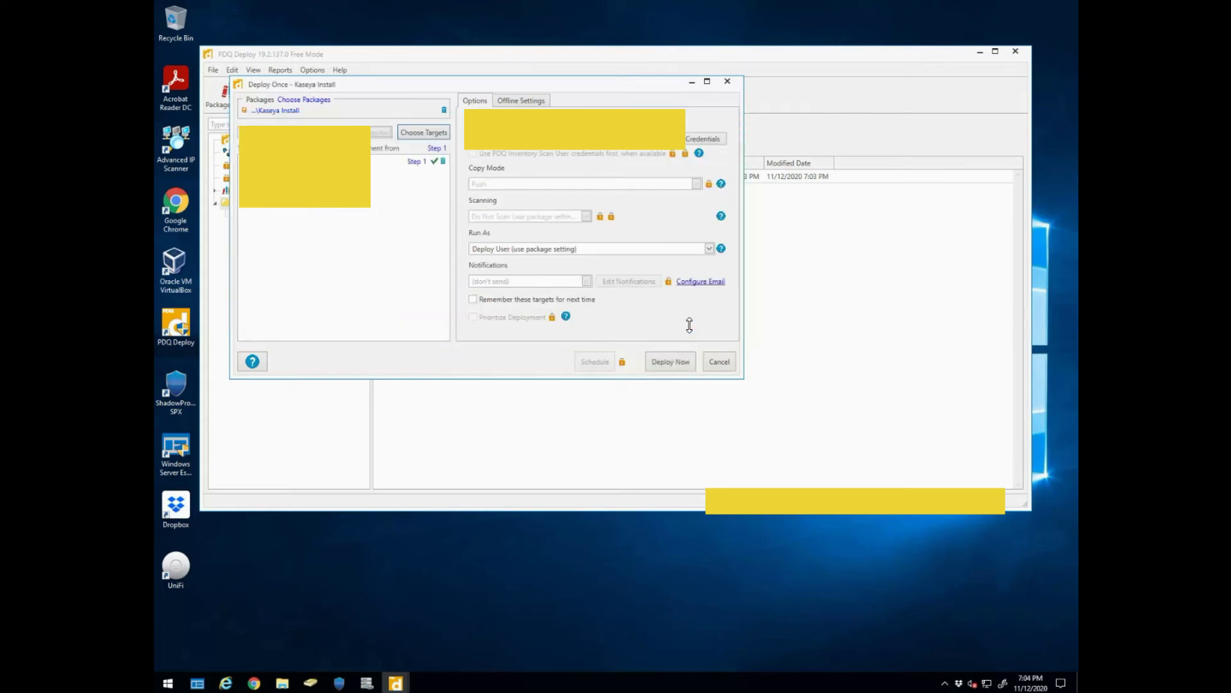
left_click(676, 363)
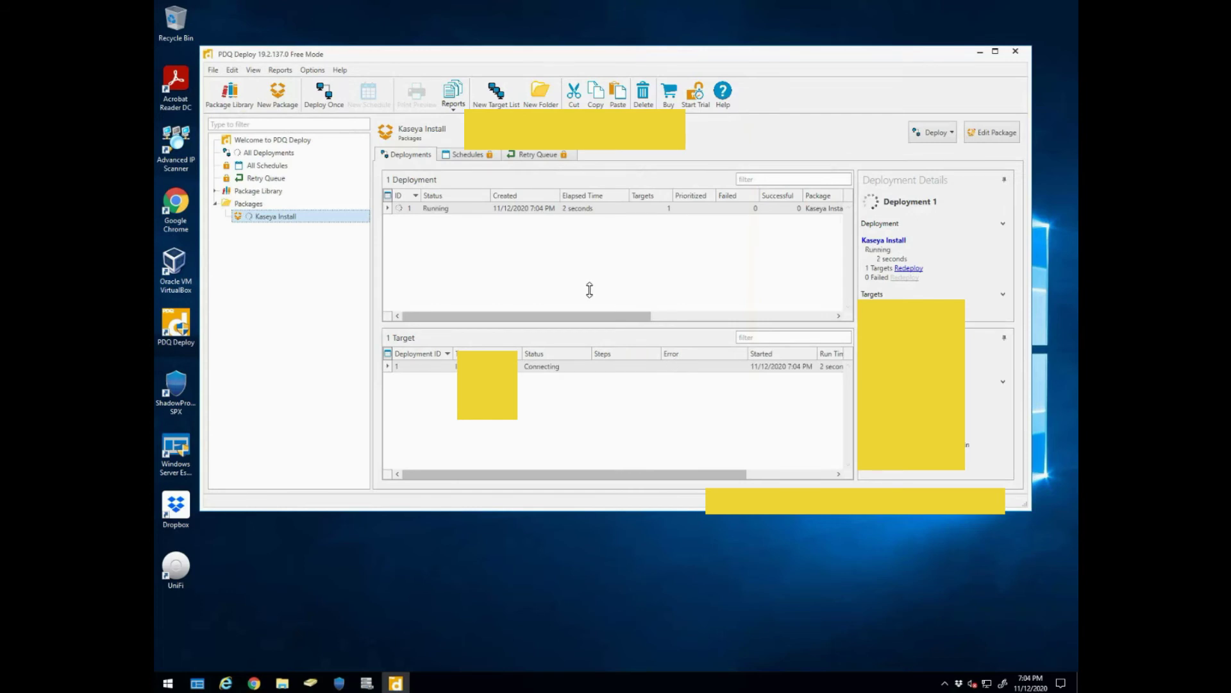